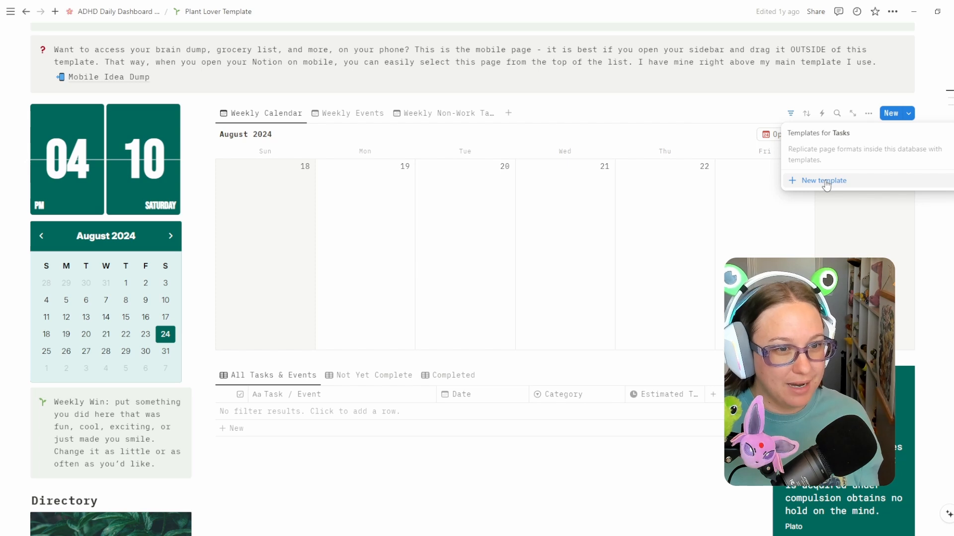
# Step: Create a new template for the Tasks database named Floss with the category Health Task
pyautogui.click(825, 180)
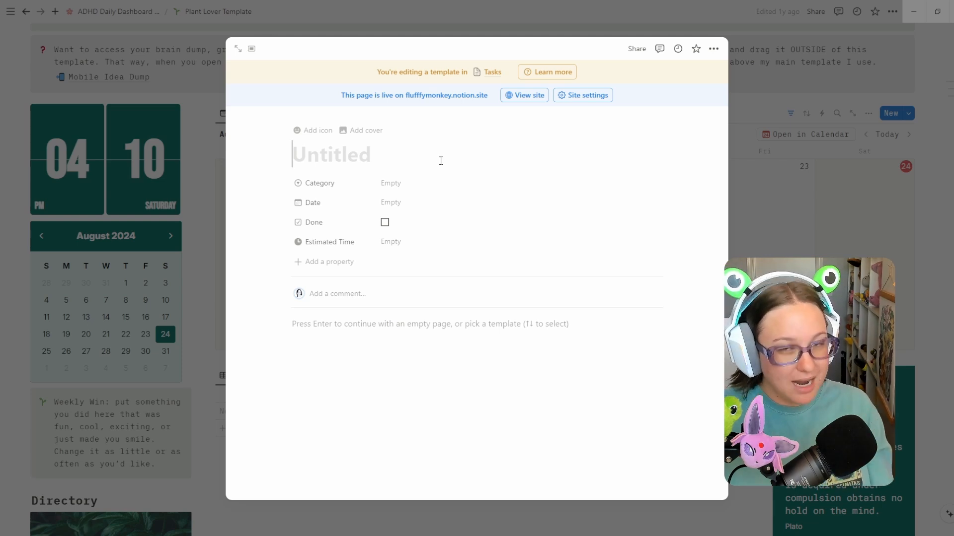
pyautogui.write('Floss')
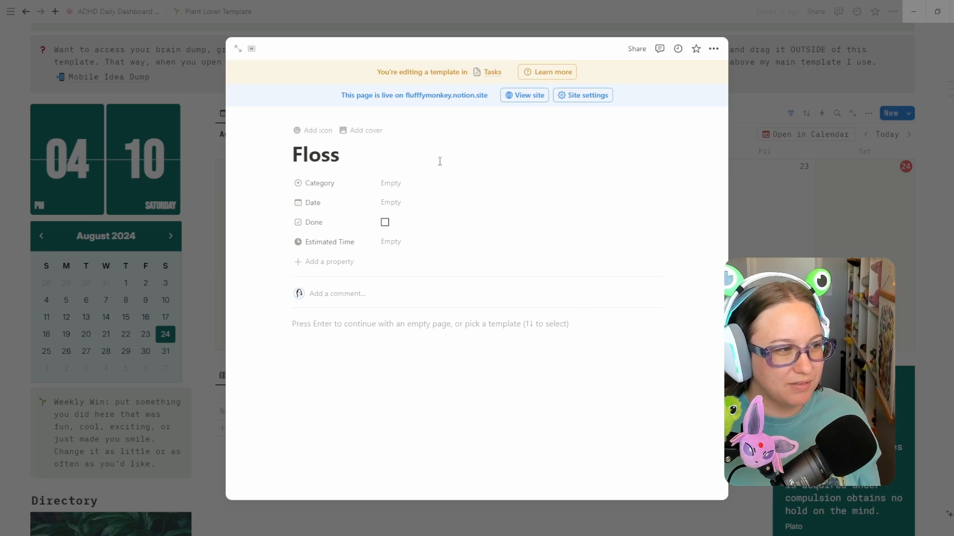
pyautogui.click(444, 192)
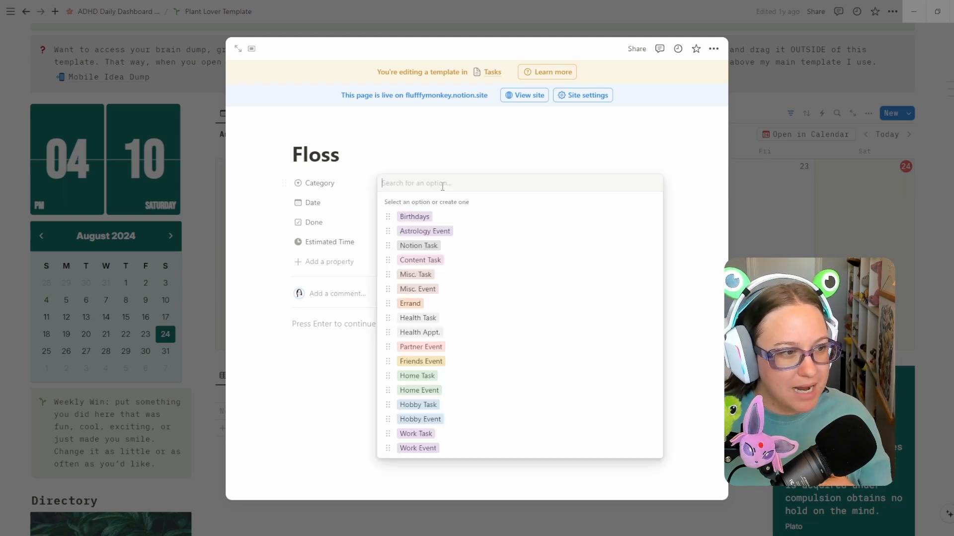
pyautogui.click(465, 323)
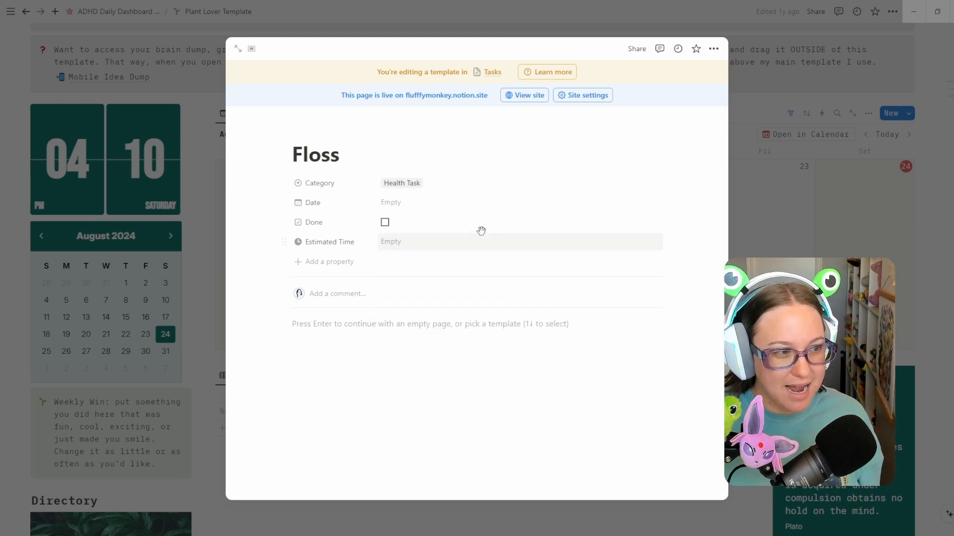
# Step: Set the Floss template's date to Today, the date when duplicated, and close the template
pyautogui.click(420, 208)
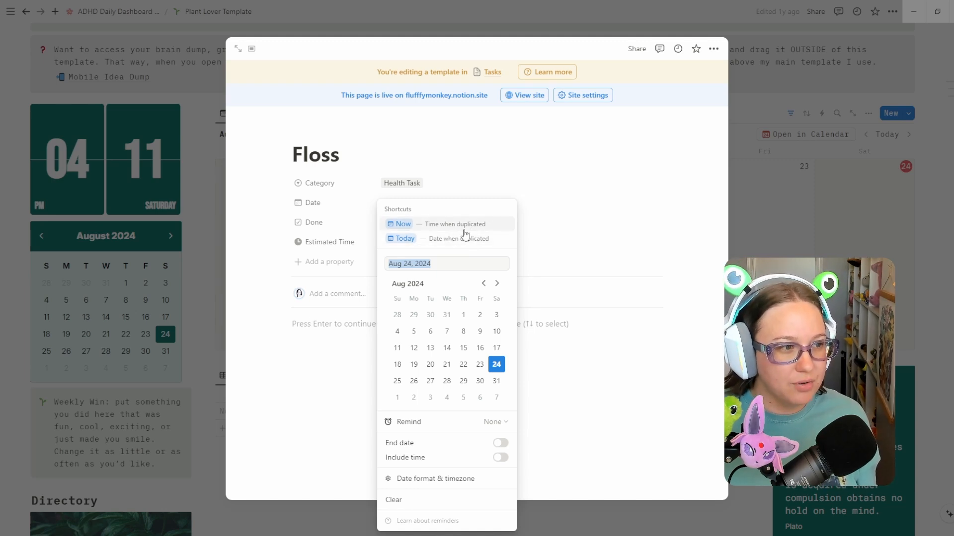
pyautogui.click(452, 239)
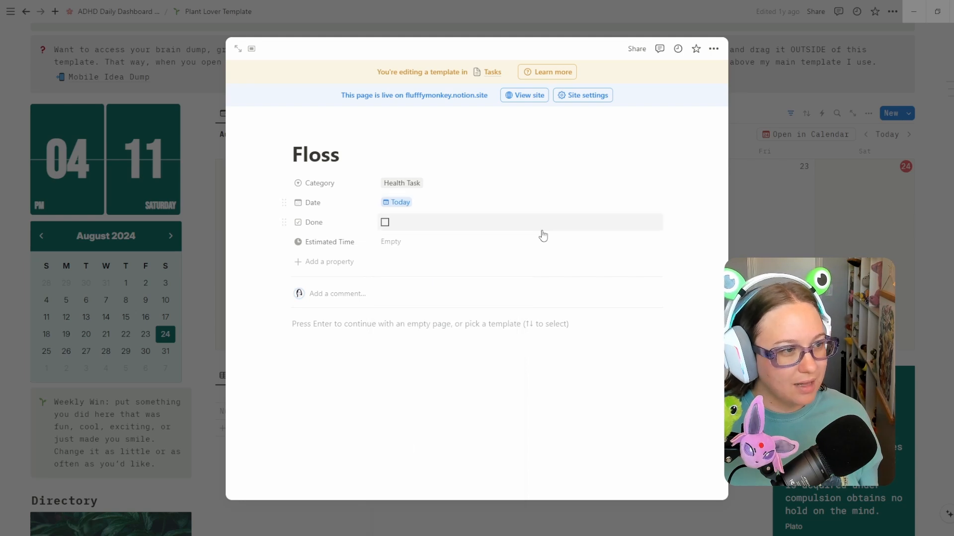
pyautogui.click(771, 221)
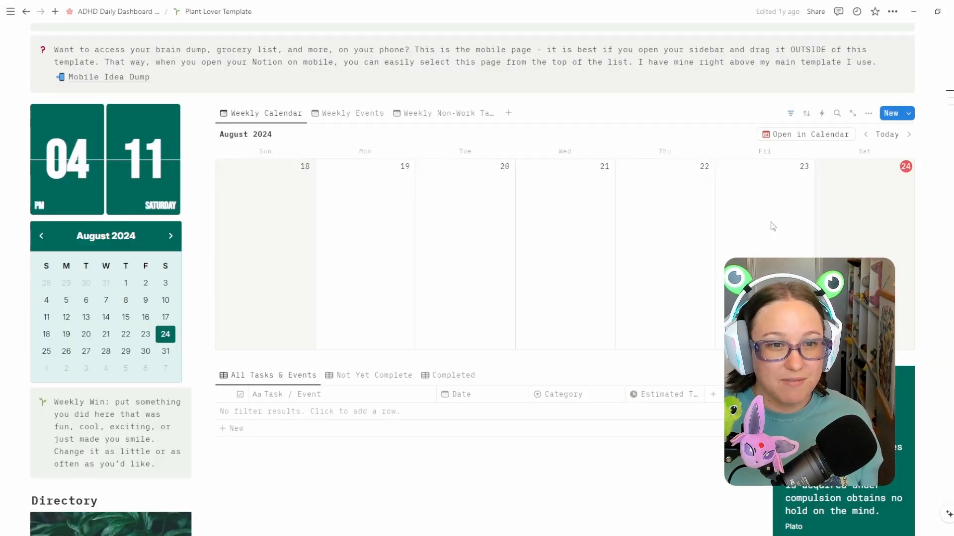
# Step: Open the repeat settings of the Floss template with a daily schedule
pyautogui.click(909, 114)
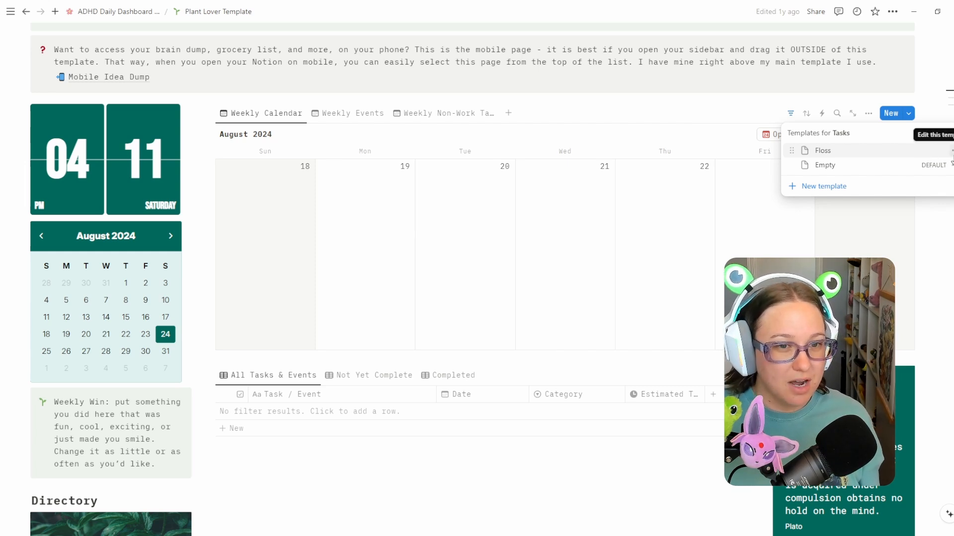
pyautogui.click(949, 150)
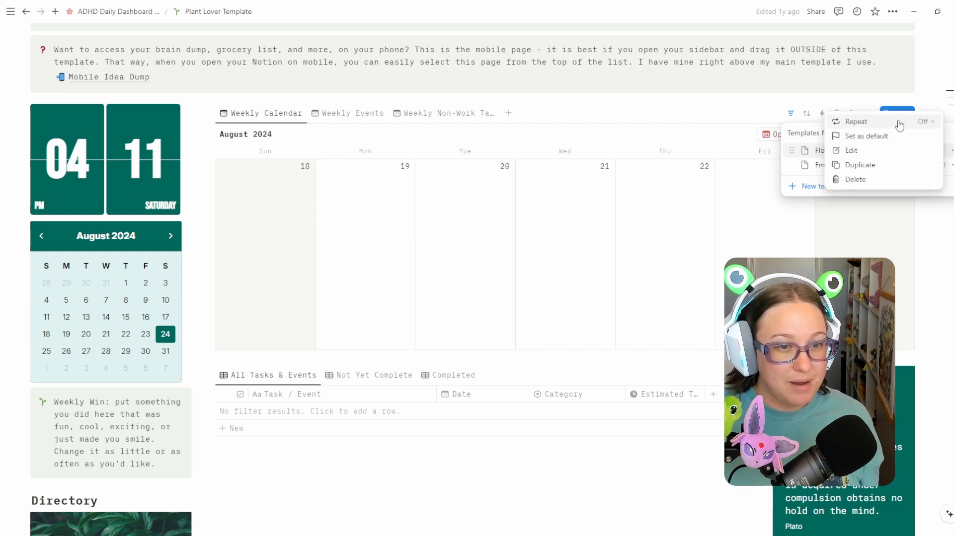
pyautogui.click(905, 124)
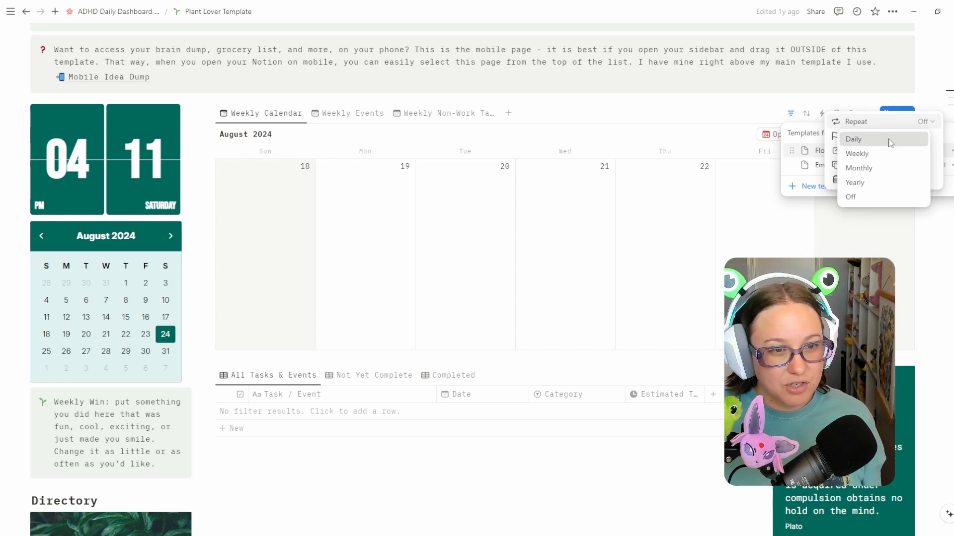
pyautogui.click(886, 142)
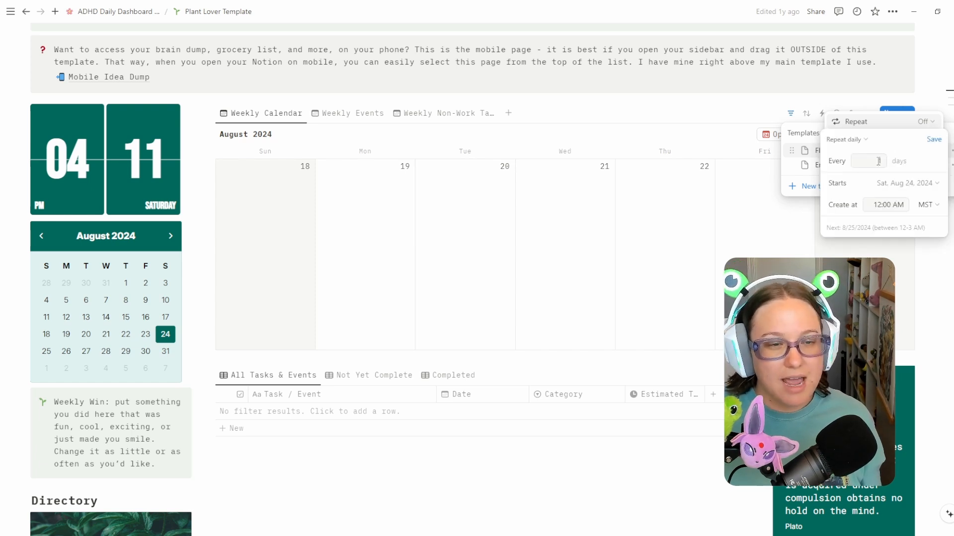
# Step: Switch the Floss template's repeat to weekly, on Tuesday and Wednesday only
pyautogui.click(862, 143)
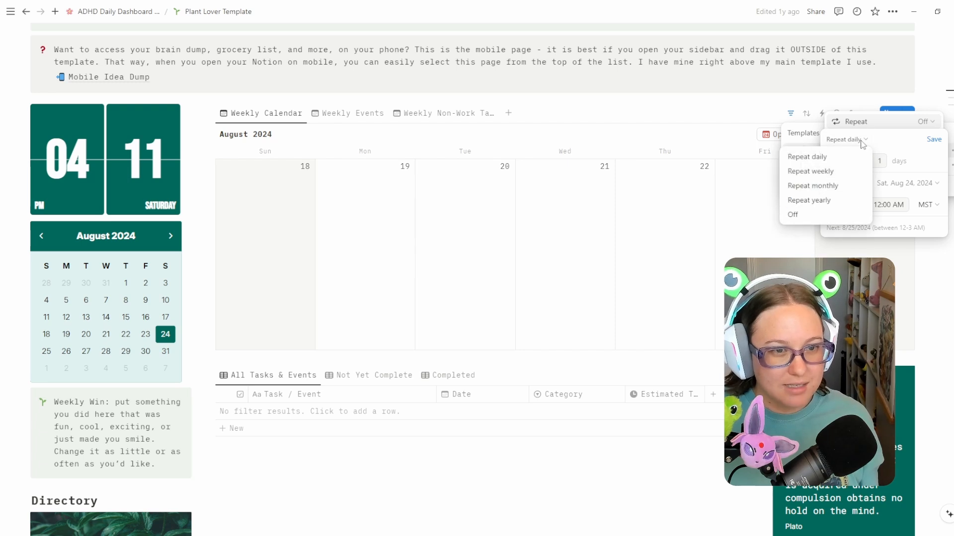
pyautogui.click(839, 171)
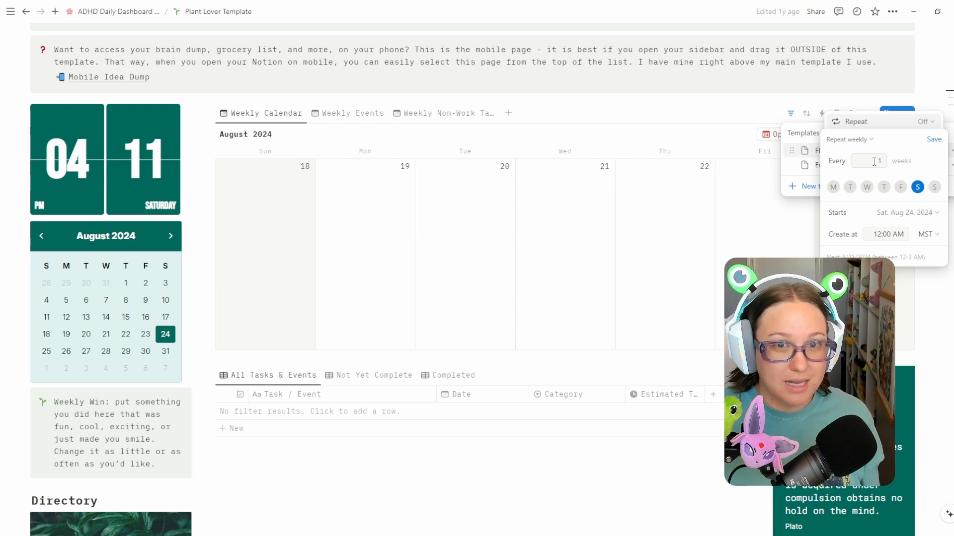
pyautogui.click(850, 188)
pyautogui.click(867, 187)
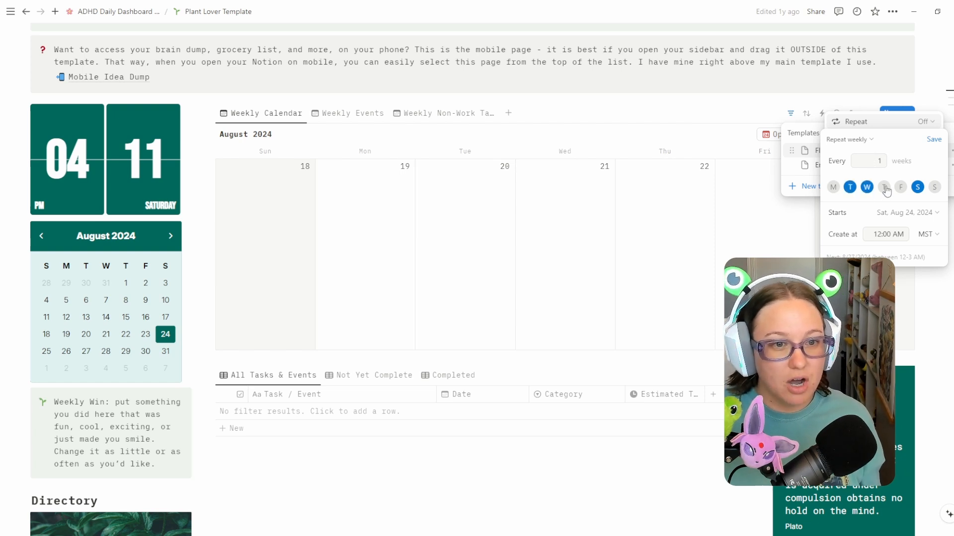
pyautogui.click(884, 187)
pyautogui.click(901, 188)
pyautogui.click(918, 188)
pyautogui.click(900, 187)
pyautogui.click(884, 187)
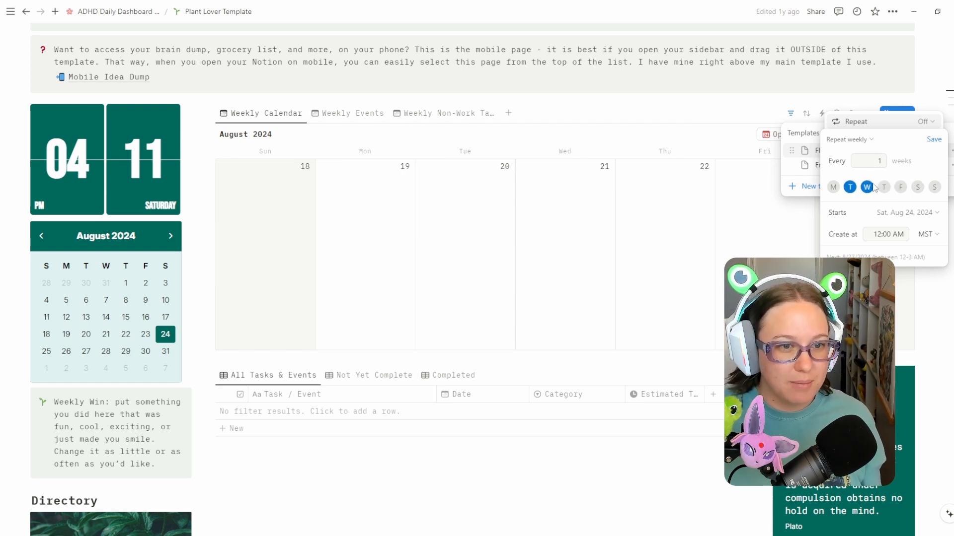
# Step: Change the weekly repeat days to Monday, Wednesday and Friday
pyautogui.click(867, 187)
pyautogui.click(833, 187)
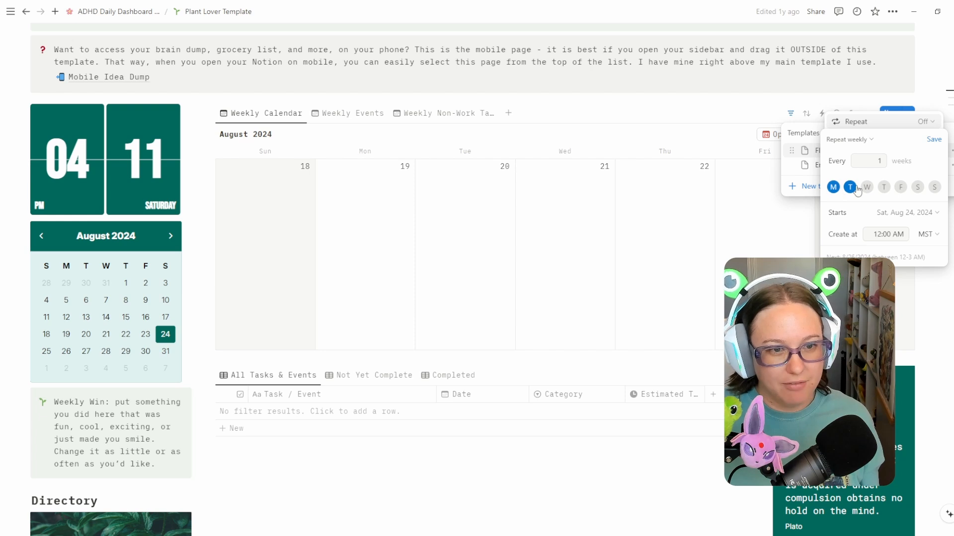
pyautogui.click(850, 187)
pyautogui.click(901, 188)
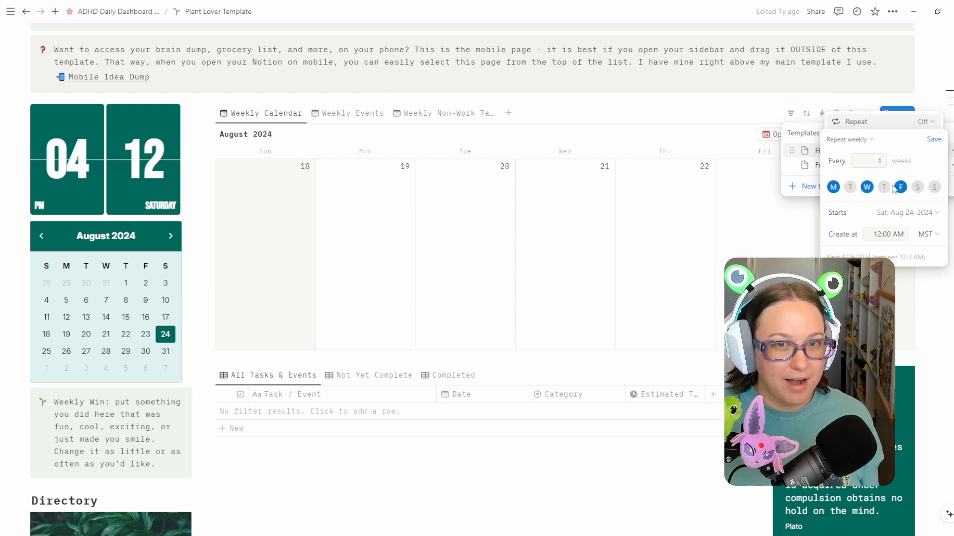
# Step: Set the weekly repeat to include all seven days from Monday through Sunday
pyautogui.click(833, 187)
pyautogui.click(866, 187)
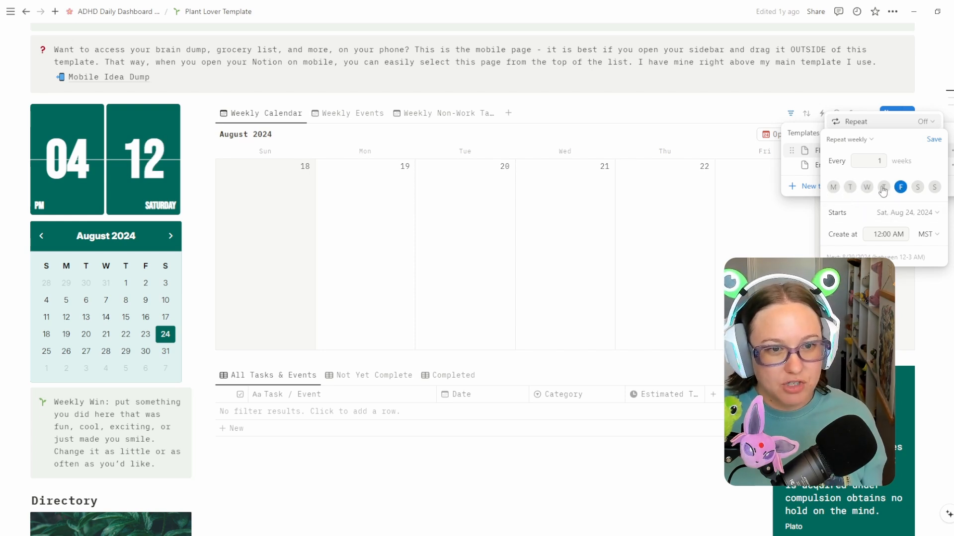
pyautogui.click(884, 187)
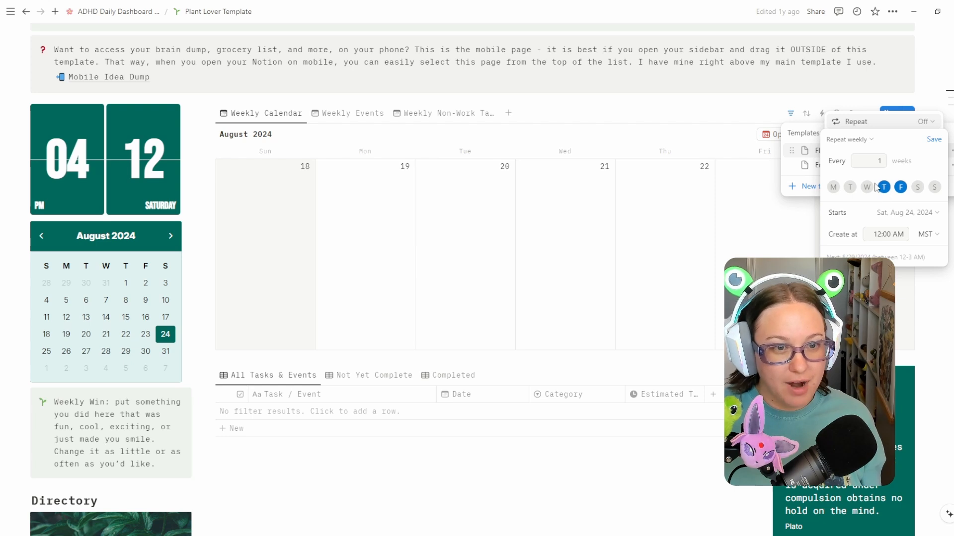
pyautogui.click(867, 188)
pyautogui.click(850, 187)
pyautogui.click(836, 187)
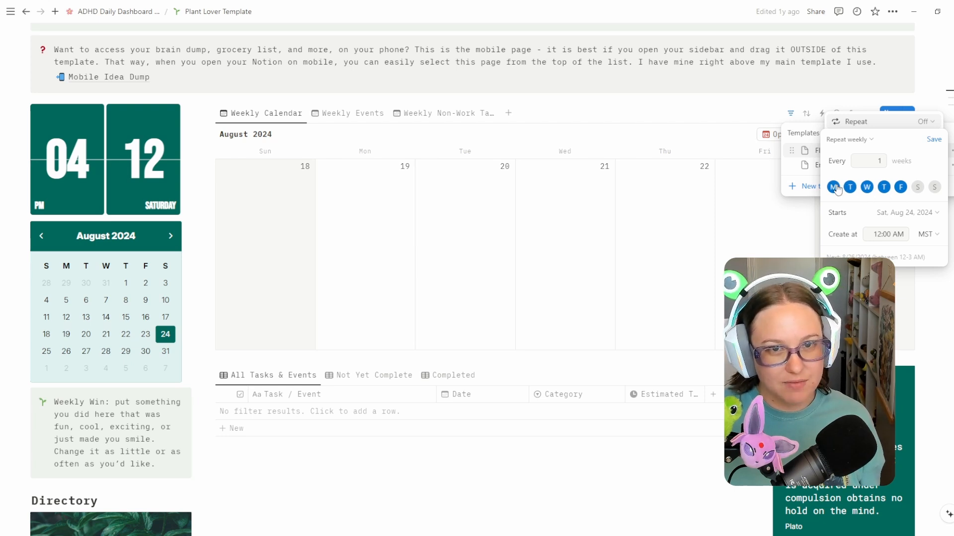
pyautogui.click(918, 187)
pyautogui.click(934, 188)
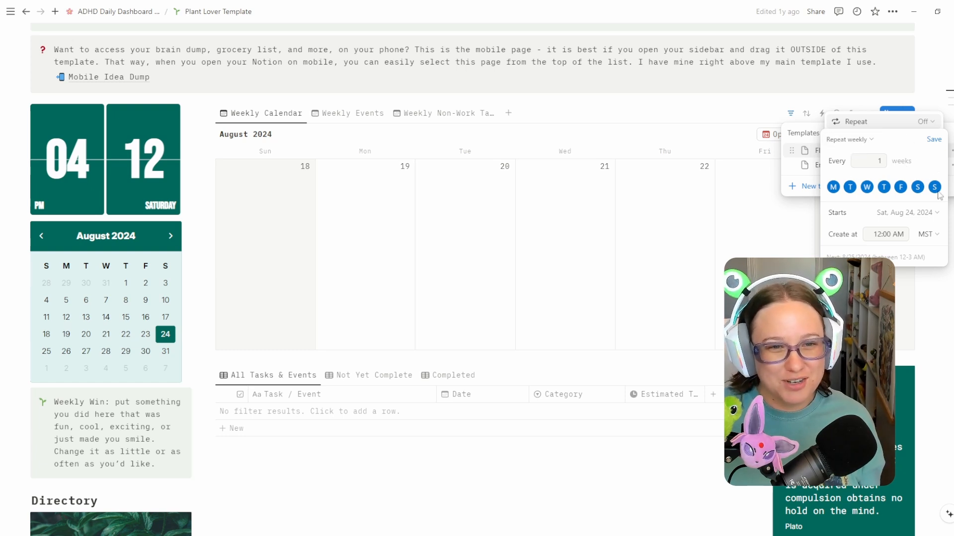
# Step: Try the monthly and yearly repeat options for the Floss template, ending on monthly
pyautogui.click(855, 141)
pyautogui.click(843, 185)
pyautogui.click(853, 140)
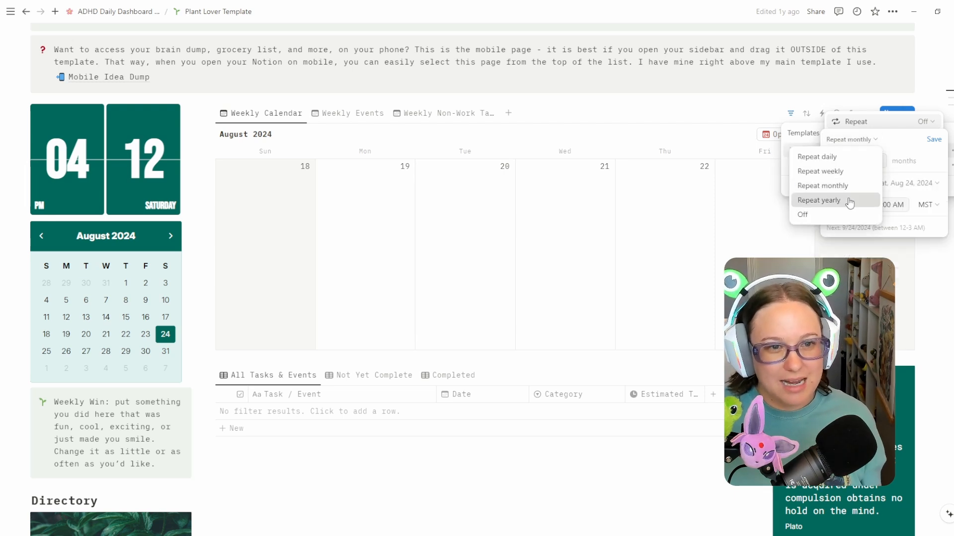
pyautogui.click(850, 202)
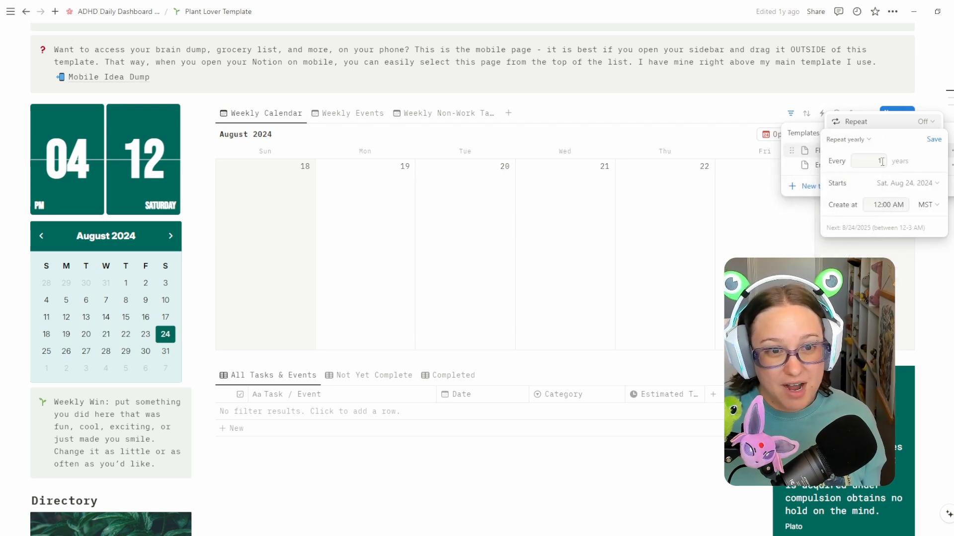
pyautogui.click(850, 139)
pyautogui.click(844, 186)
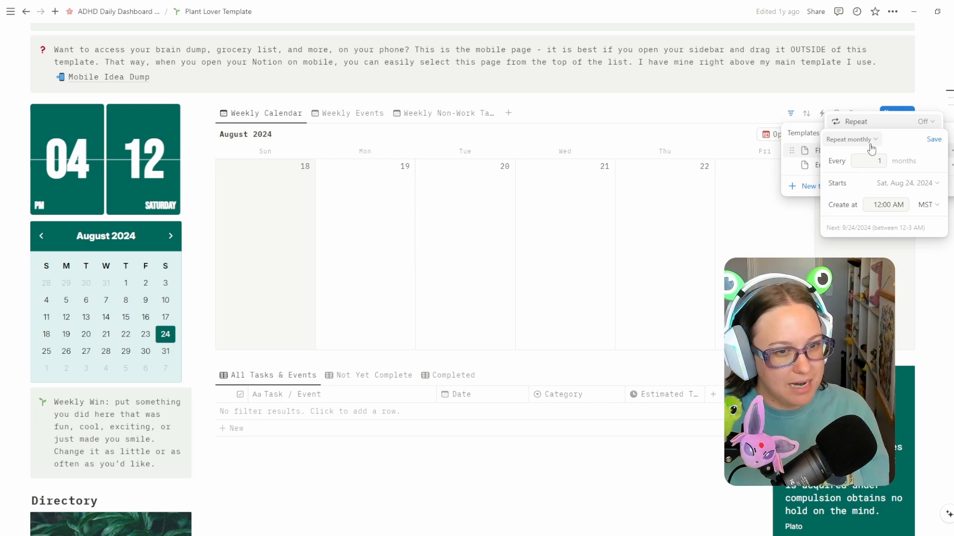
# Step: Set the Floss template to repeat daily starting Aug 25, 2024, save the schedule and close the template's options
pyautogui.click(871, 145)
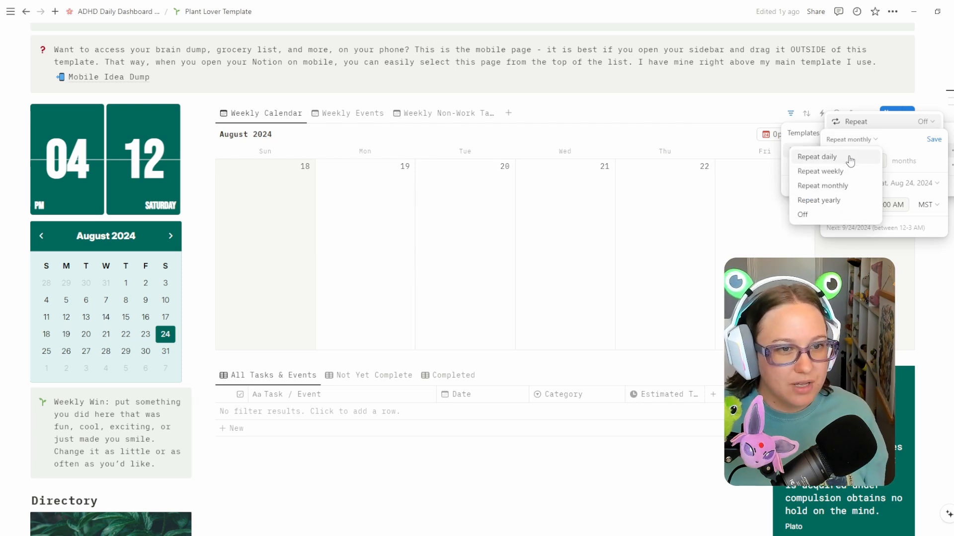
pyautogui.click(848, 155)
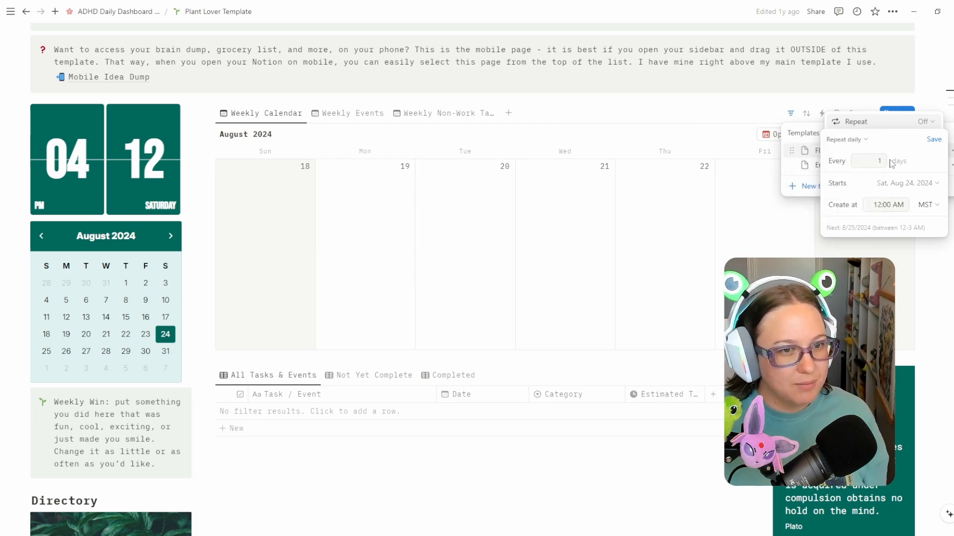
pyautogui.click(925, 183)
pyautogui.click(834, 303)
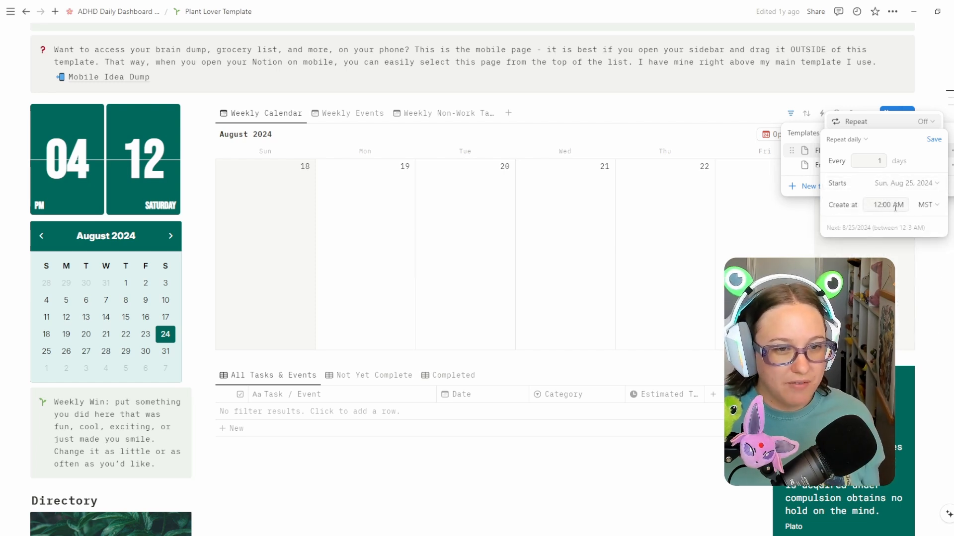
pyautogui.click(930, 144)
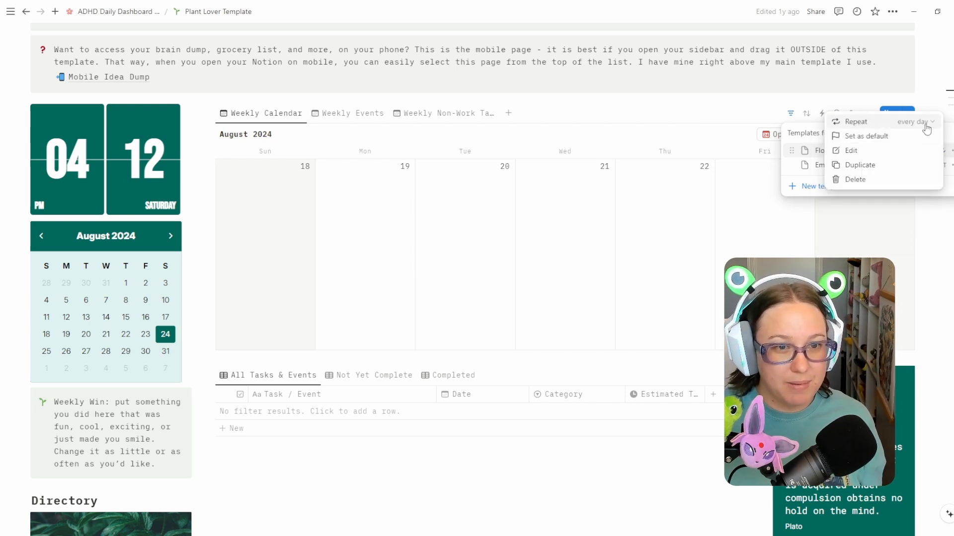
pyautogui.click(949, 180)
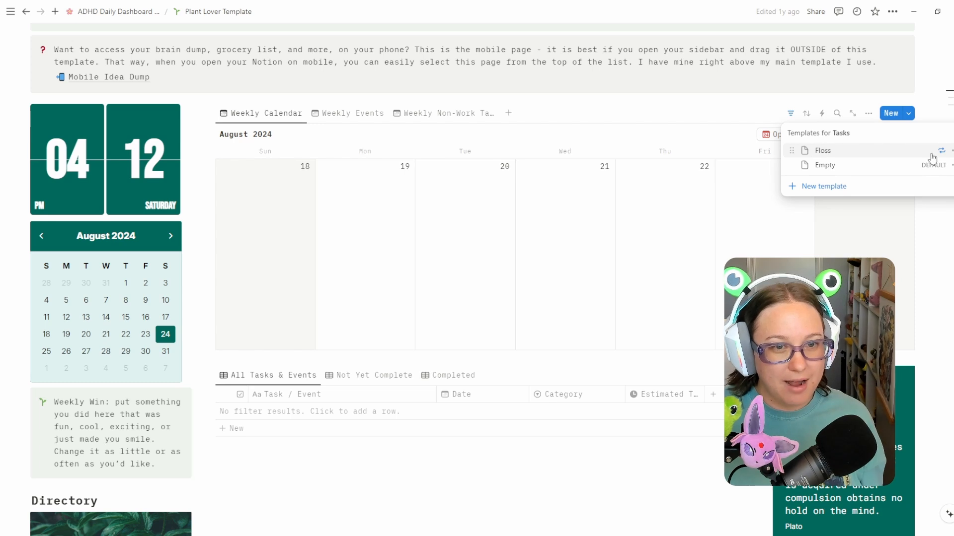